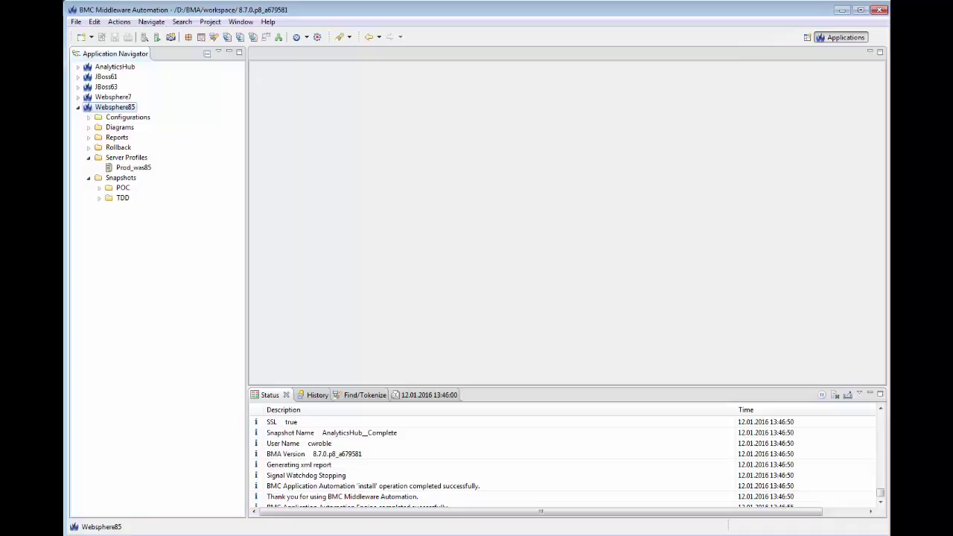
Select the Prod_was85 server profile under Websphere85 > Server Profiles.
left_click(137, 168)
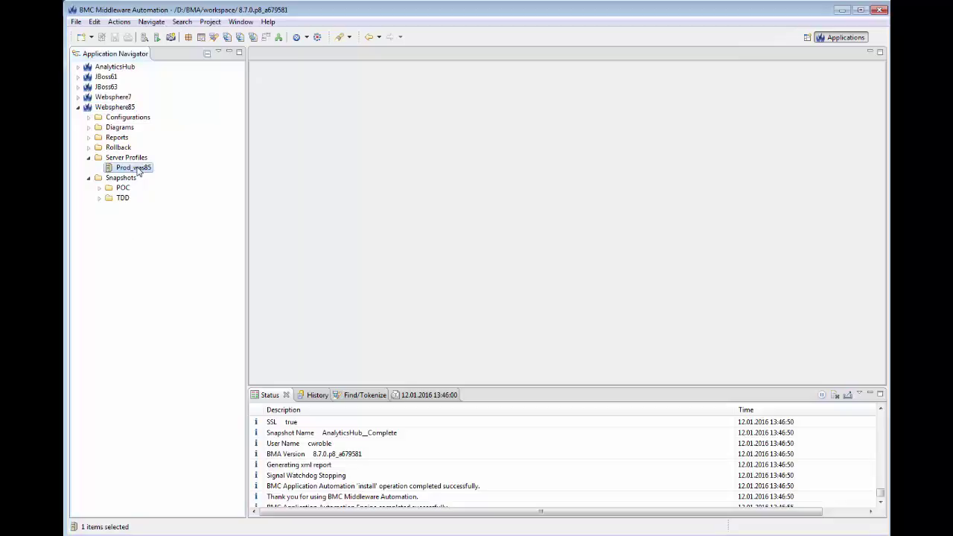
Create a configuration snapshot of the Prod_was85 profile from its context menu.
right_click(137, 171)
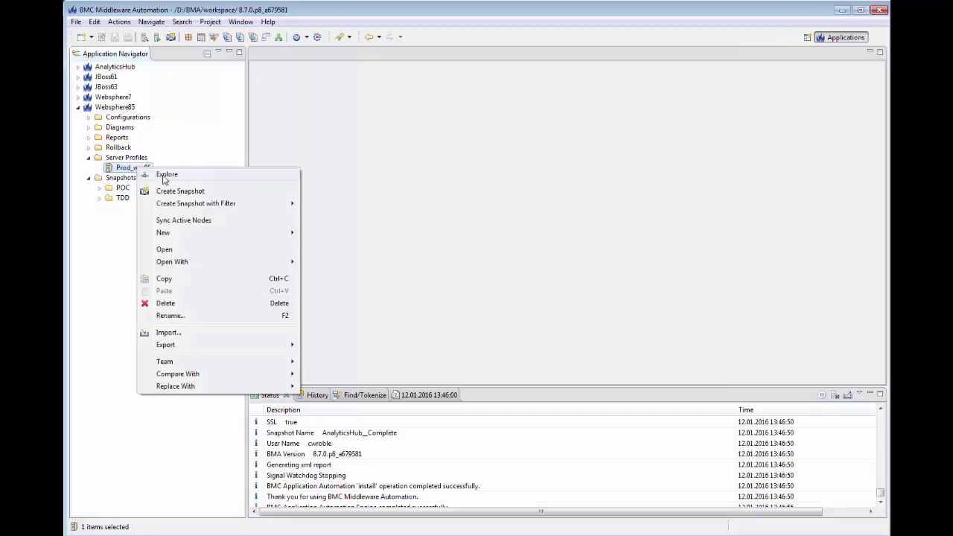
left_click(215, 193)
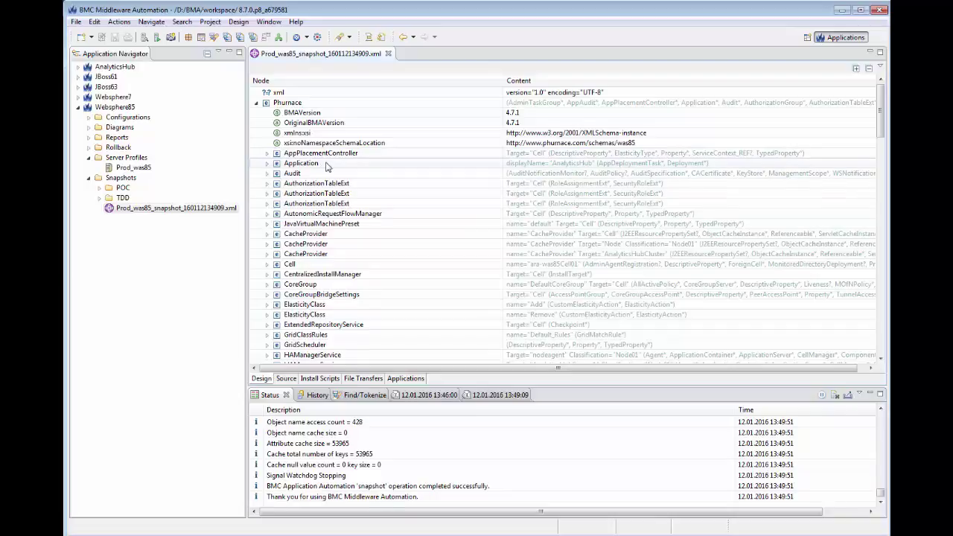
left_click(267, 163)
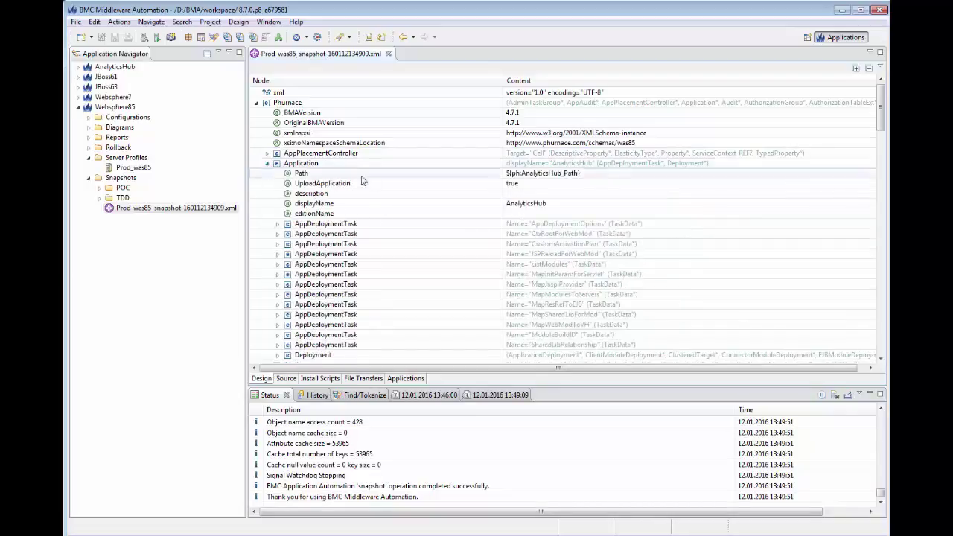
left_click(267, 163)
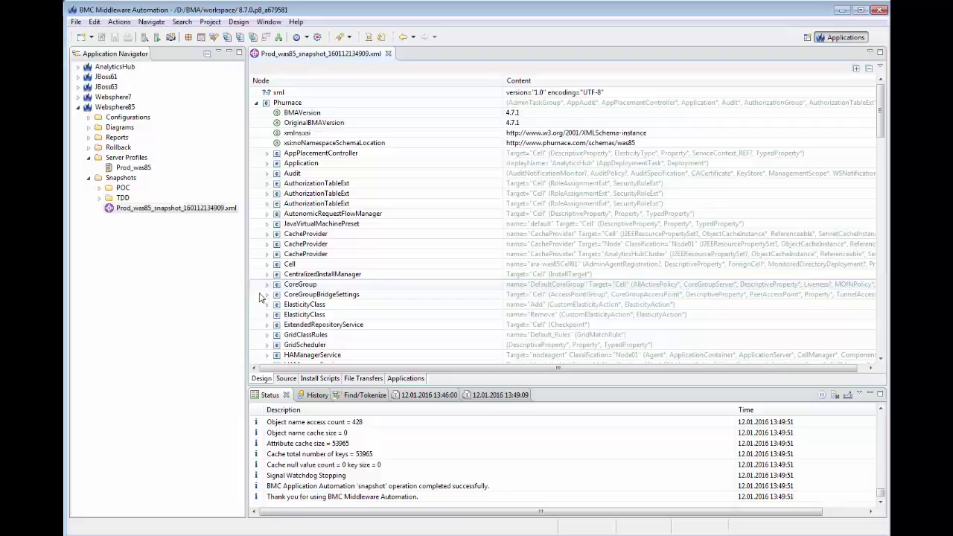
scroll(256, 298, "down", 3)
scroll(259, 305, "down", 3)
scroll(260, 307, "down", 3)
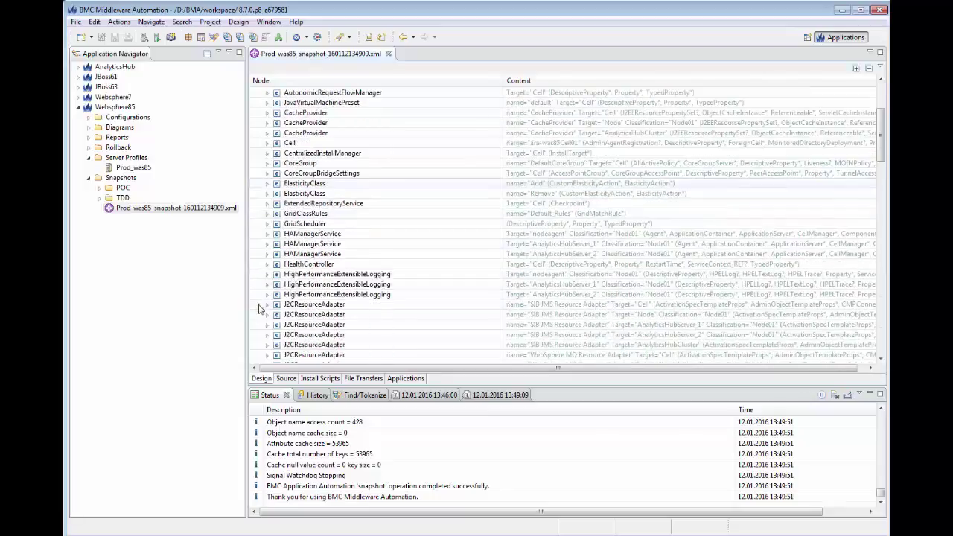
scroll(260, 308, "down", 3)
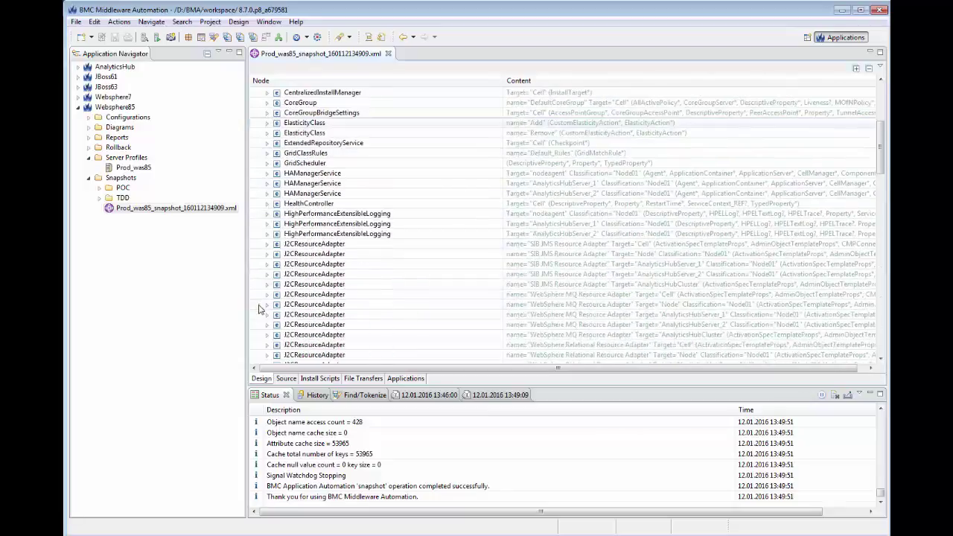
scroll(259, 307, "down", 3)
scroll(259, 308, "down", 3)
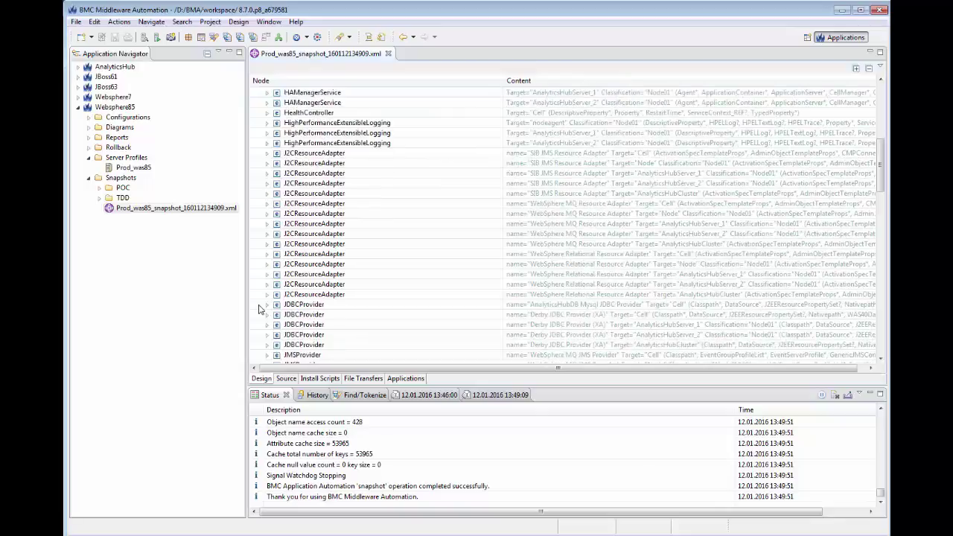
scroll(259, 307, "down", 3)
scroll(259, 308, "down", 3)
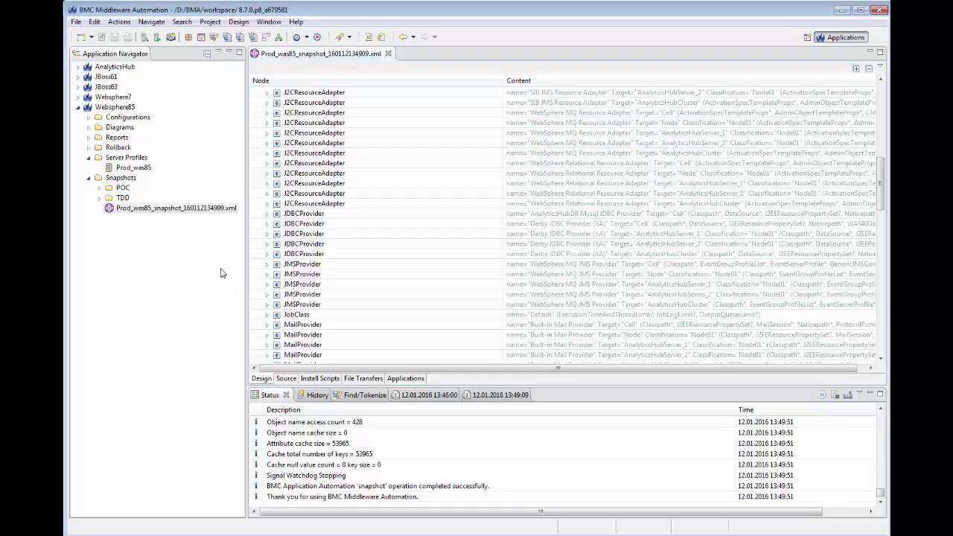
left_click(172, 212)
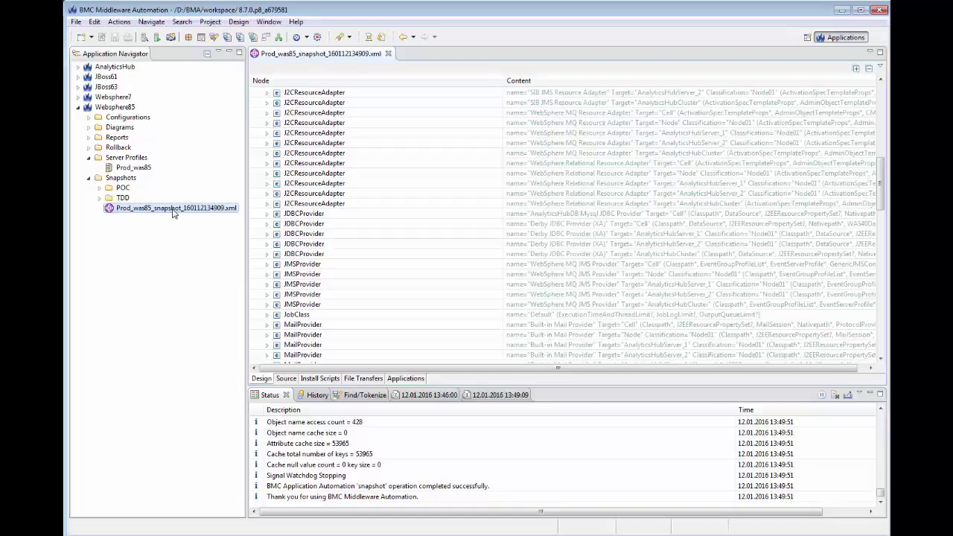
Start Migrate Configuration on the snapshot with JBoss 6.3 EAP as the target server.
right_click(174, 213)
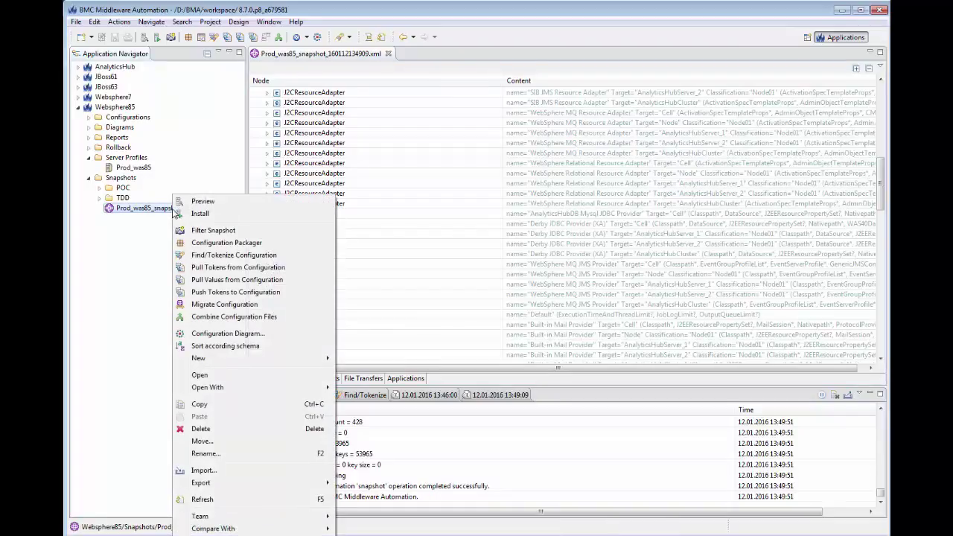
left_click(206, 304)
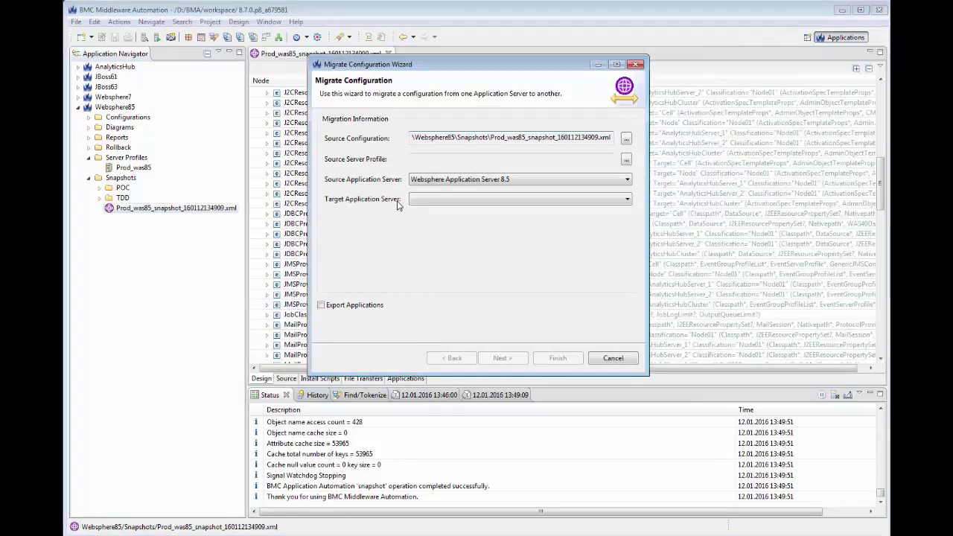
left_click(450, 201)
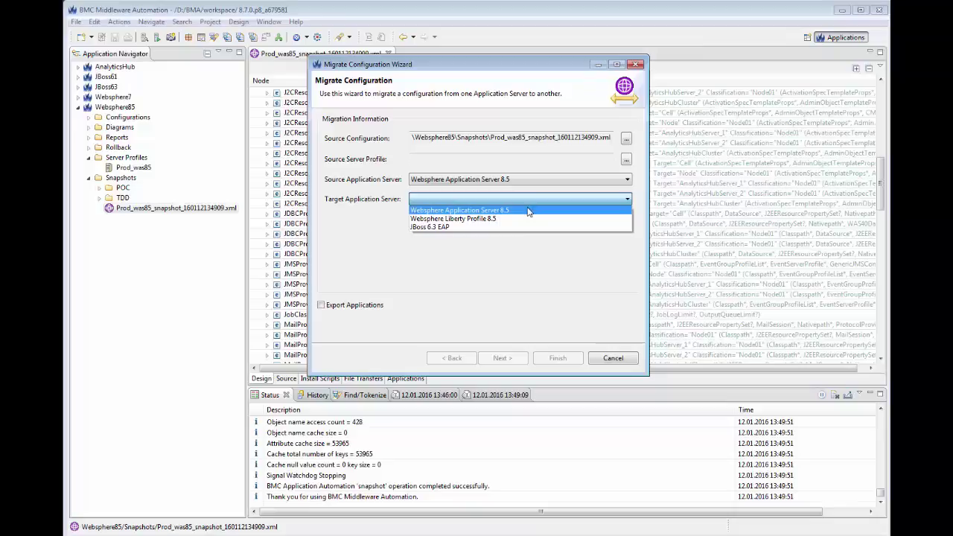
left_click(454, 228)
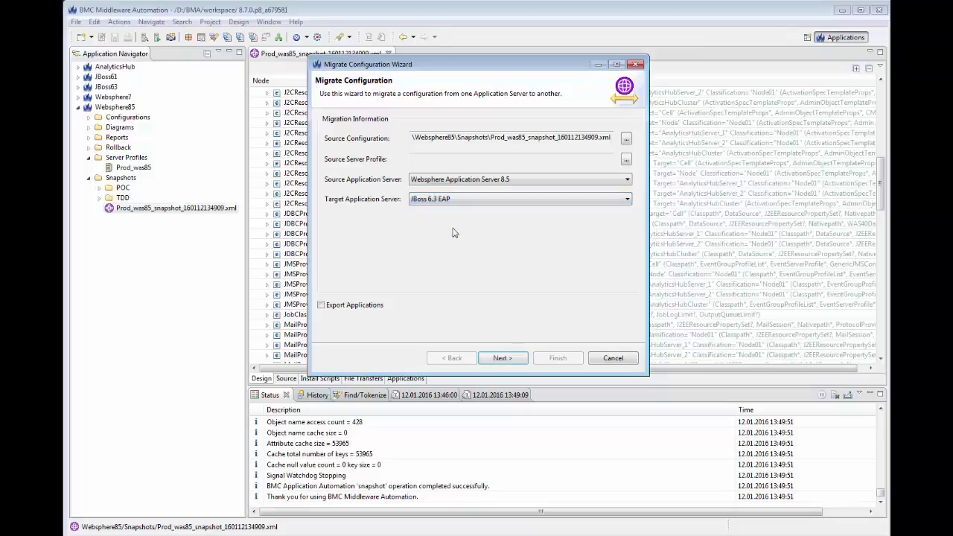
left_click(501, 358)
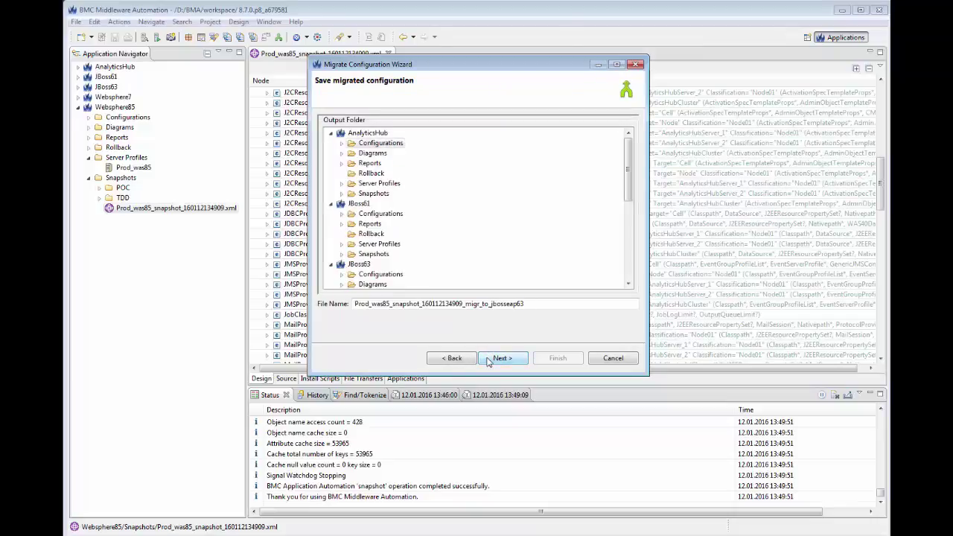
Save the migration to JBoss63 > Configurations > Migrations and keep Cell migration mode.
left_click(342, 274)
left_click(380, 283)
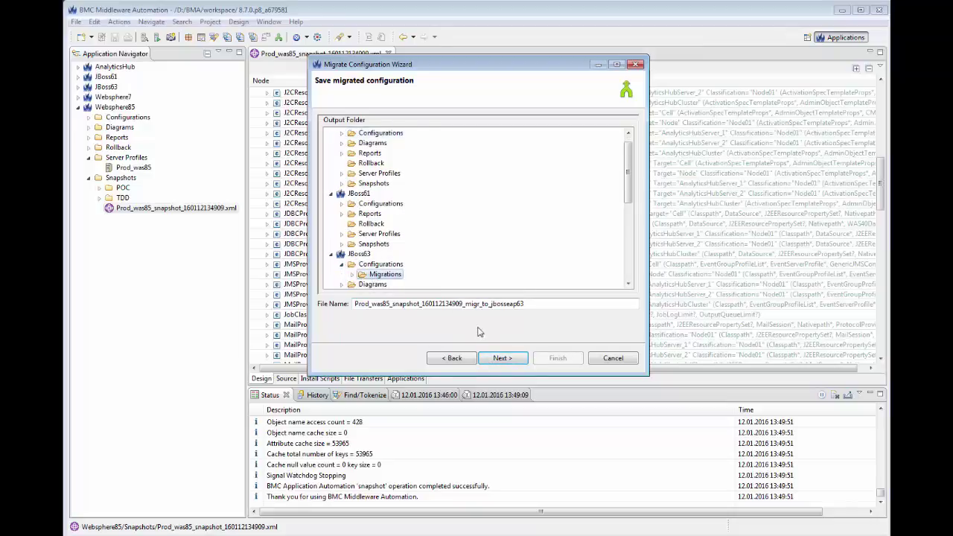
left_click(500, 358)
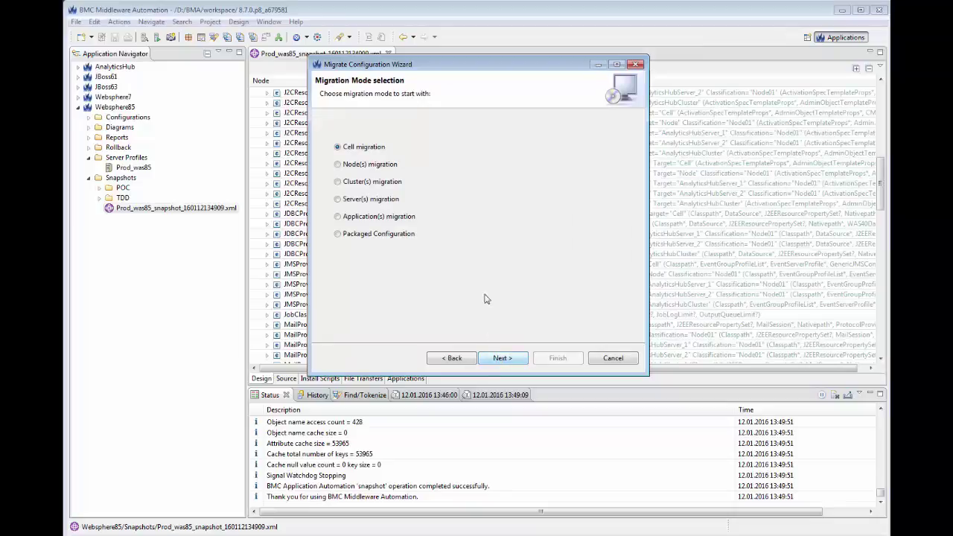
left_click(501, 358)
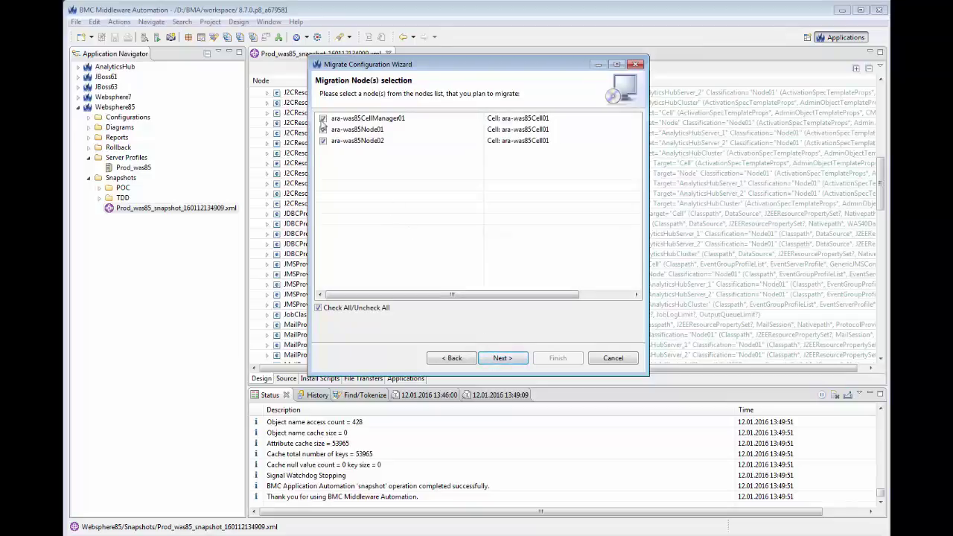
Exclude ara-was85CellManager01, keeping AnalyticsHubCluster, both servers and the AnalyticsHub application.
left_click(323, 119)
left_click(501, 358)
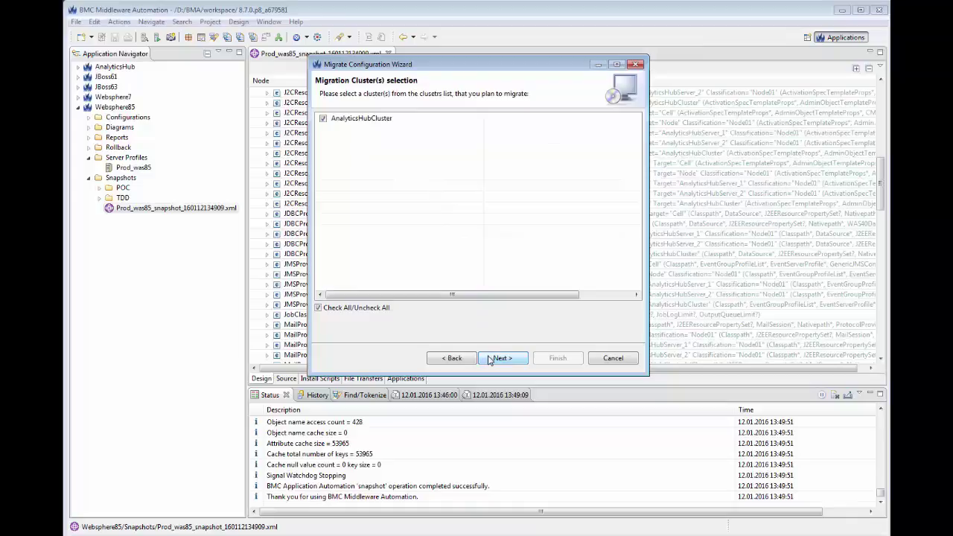
left_click(502, 358)
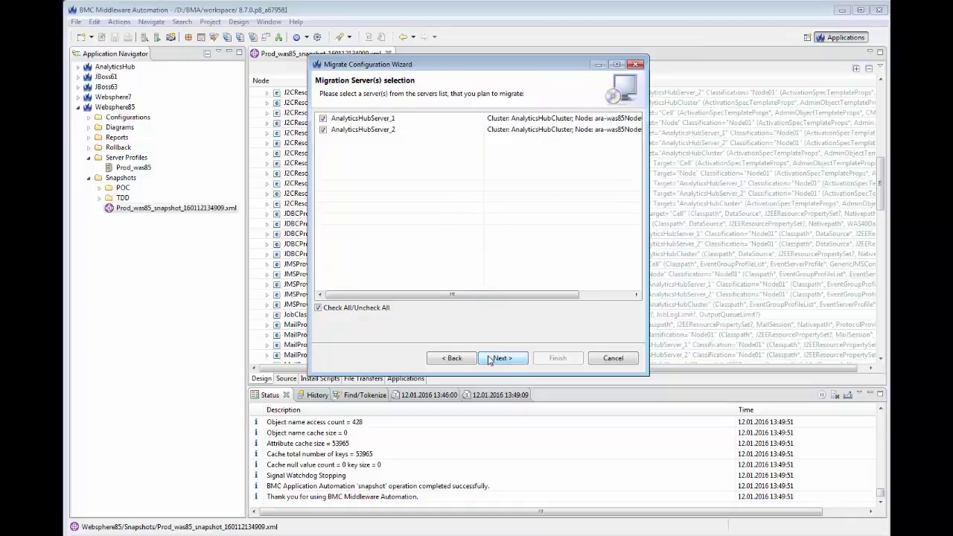
left_click(501, 358)
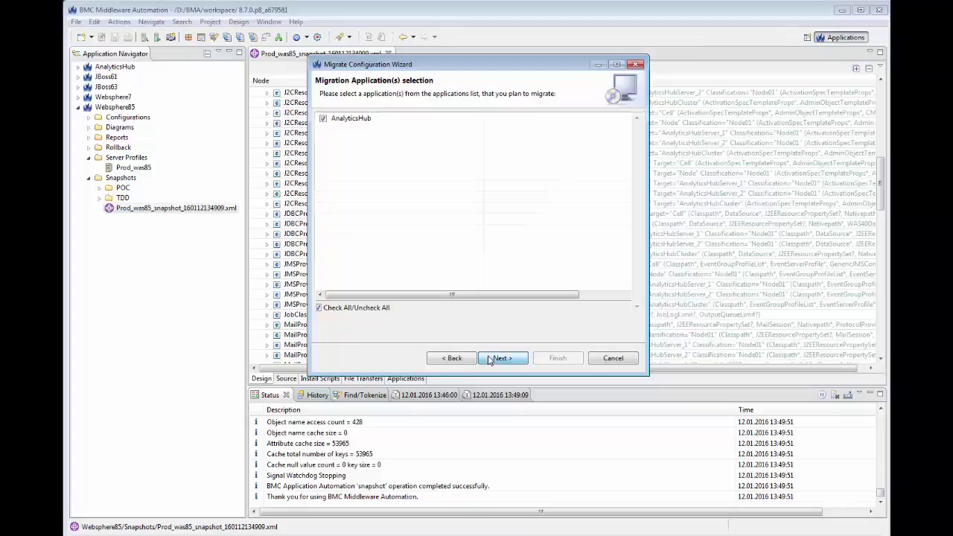
left_click(489, 361)
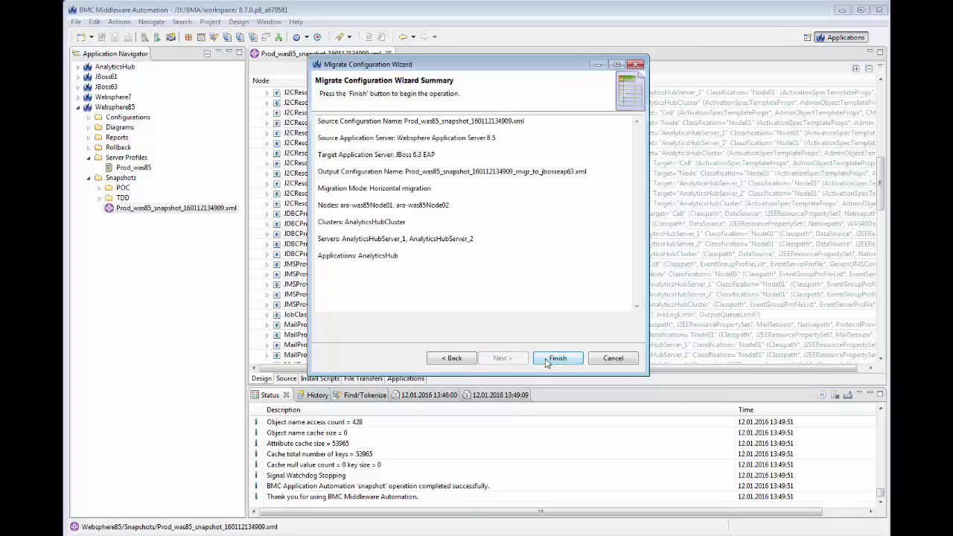
Run the migration, then close its report to return to the migrated JBoss XML.
left_click(547, 362)
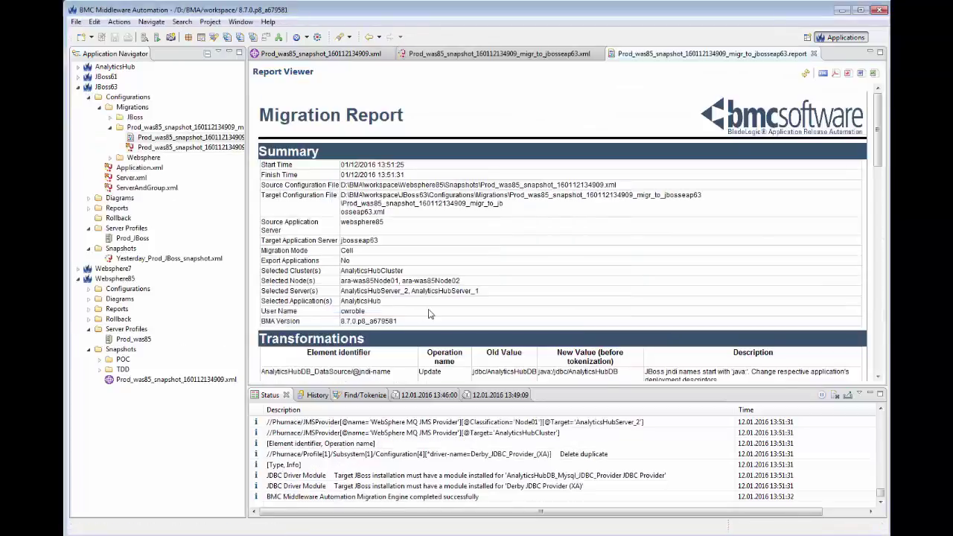
scroll(428, 313, "down", 2)
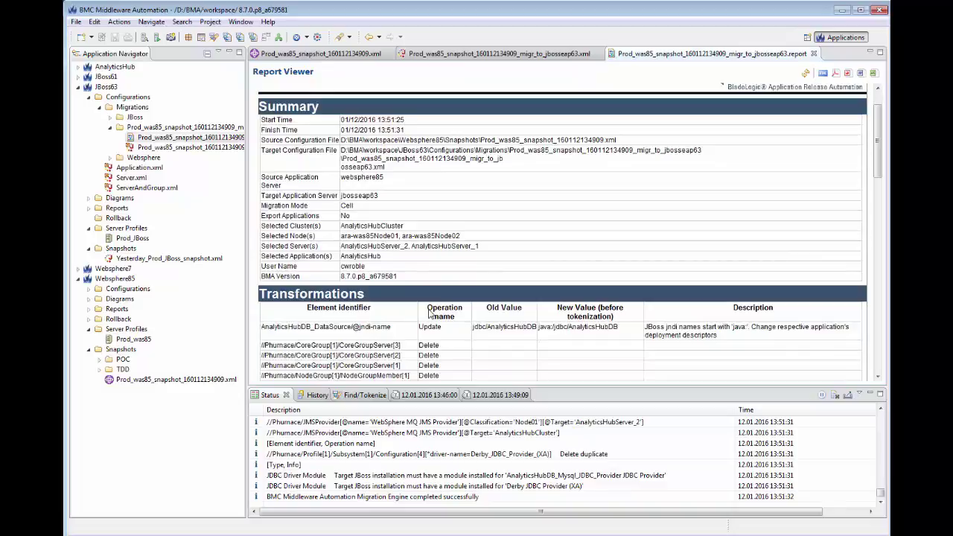
scroll(429, 313, "up", 2)
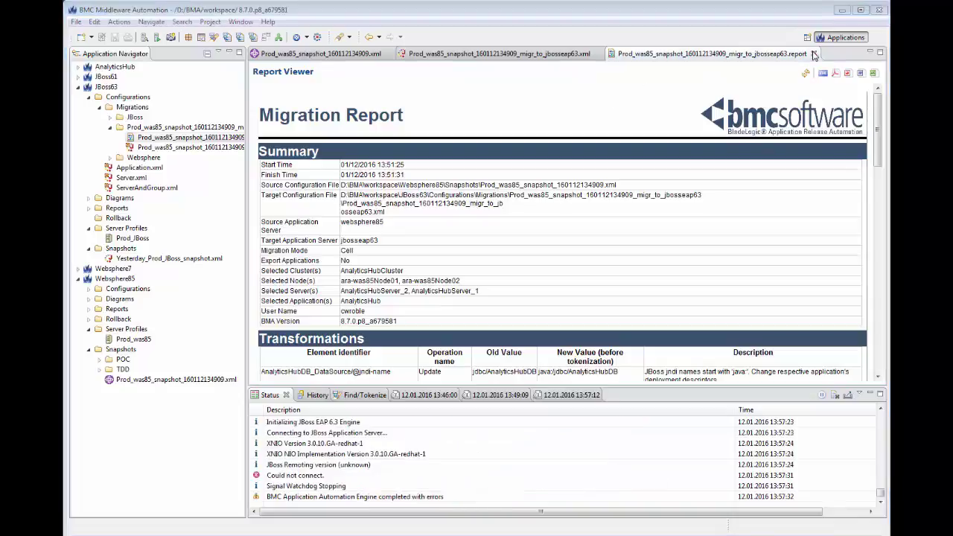
left_click(814, 54)
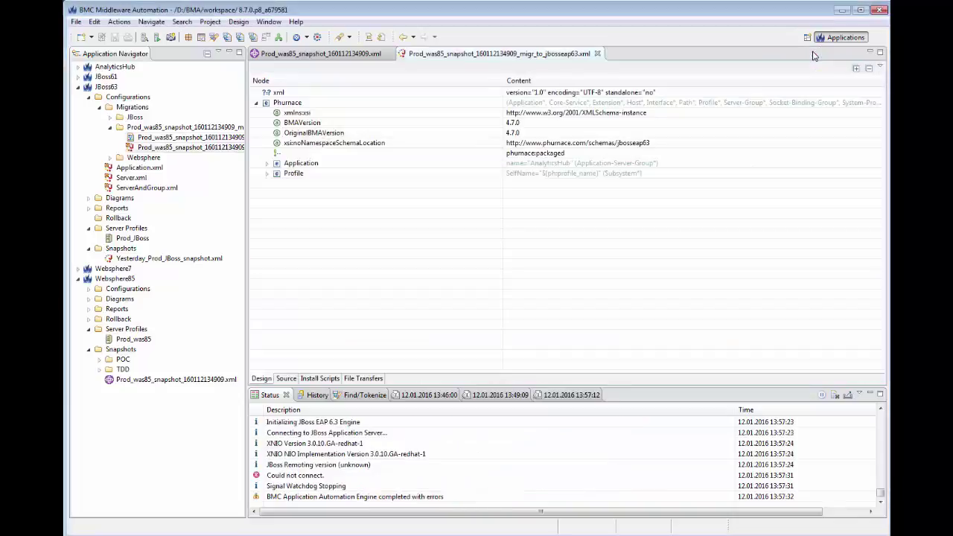
Expand the Application and Profile nodes to show AnalyticsHub and datasources details.
left_click(268, 163)
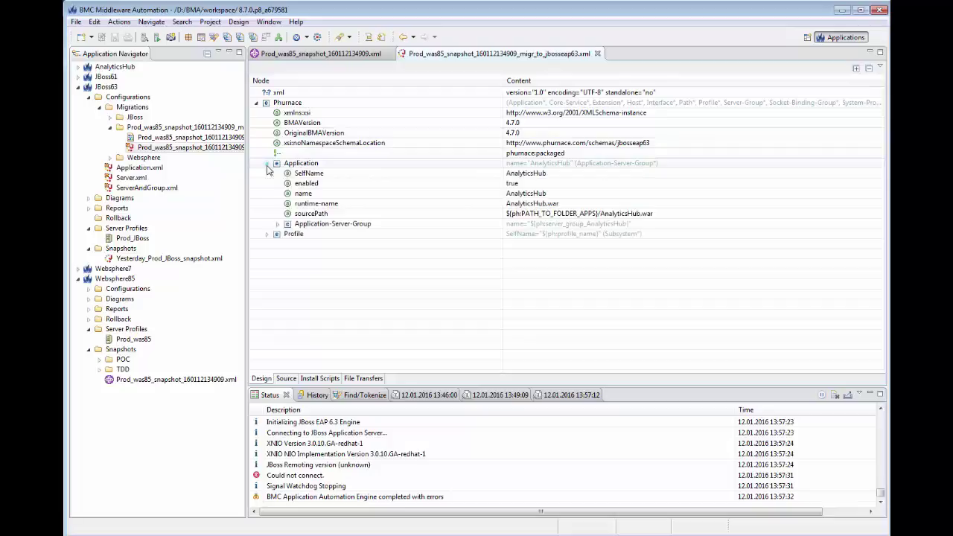
left_click(268, 234)
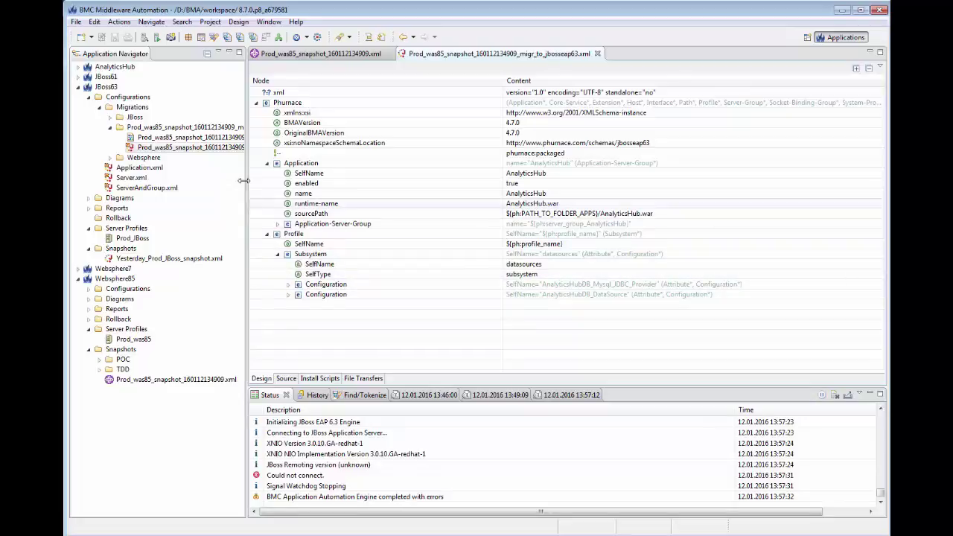
Run a preview of the migrated jbosseap63 configuration with Prod_JBoss as the target.
right_click(188, 148)
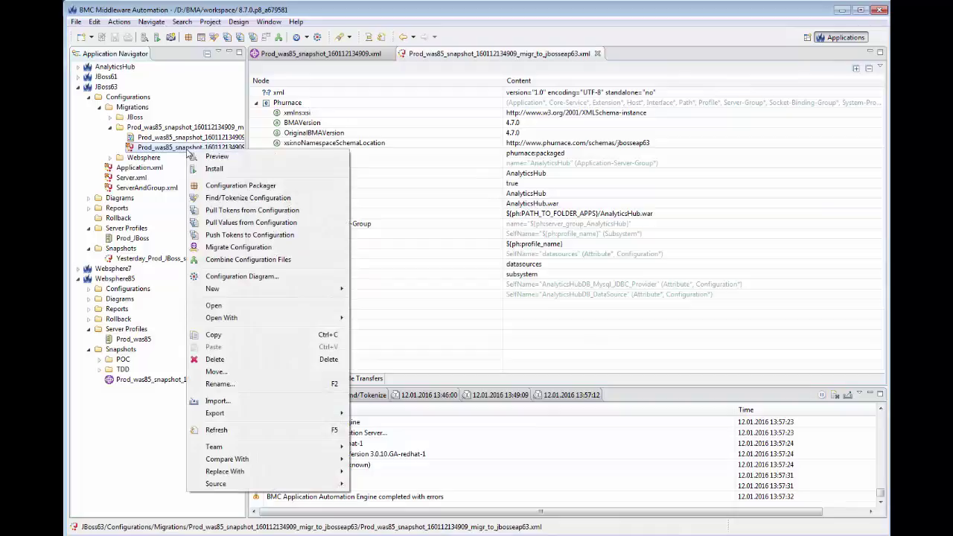
left_click(243, 162)
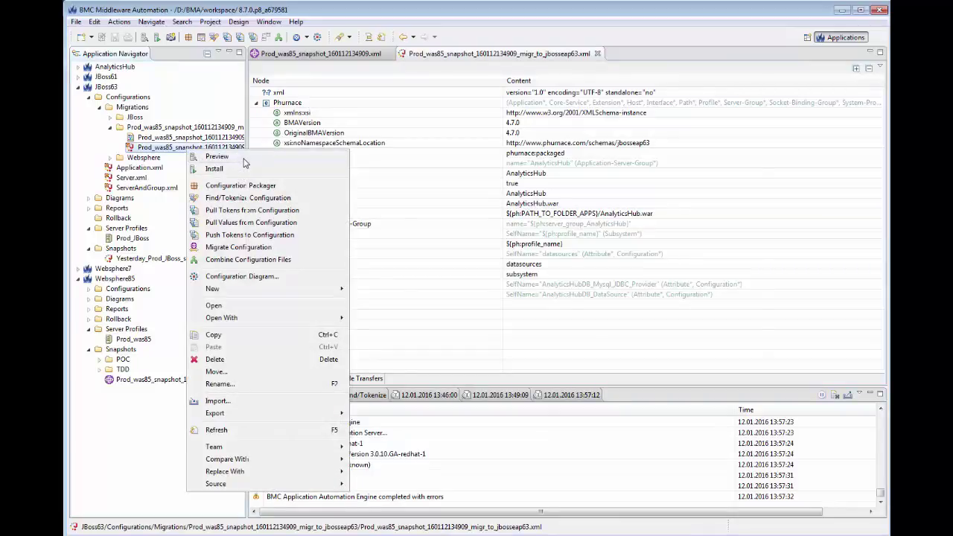
left_click(245, 162)
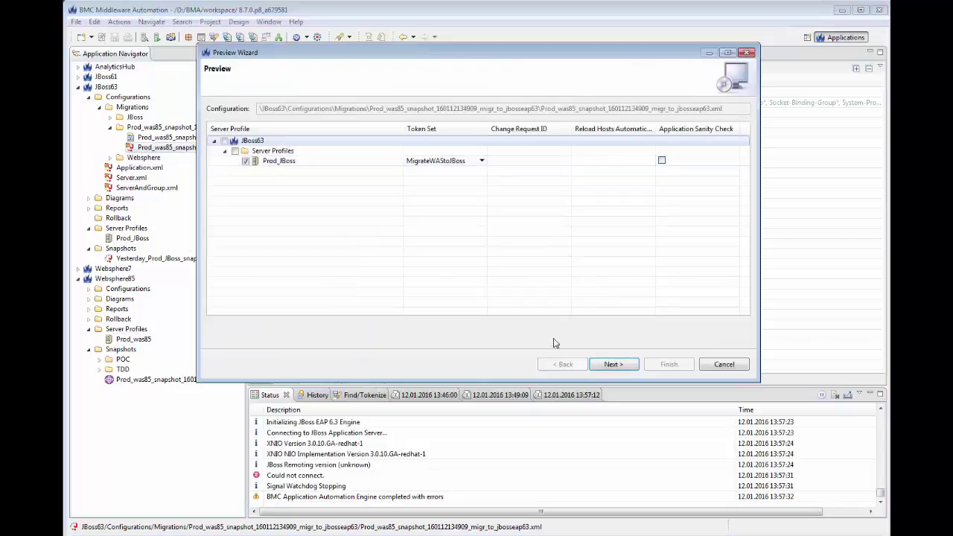
left_click(610, 364)
left_click(602, 365)
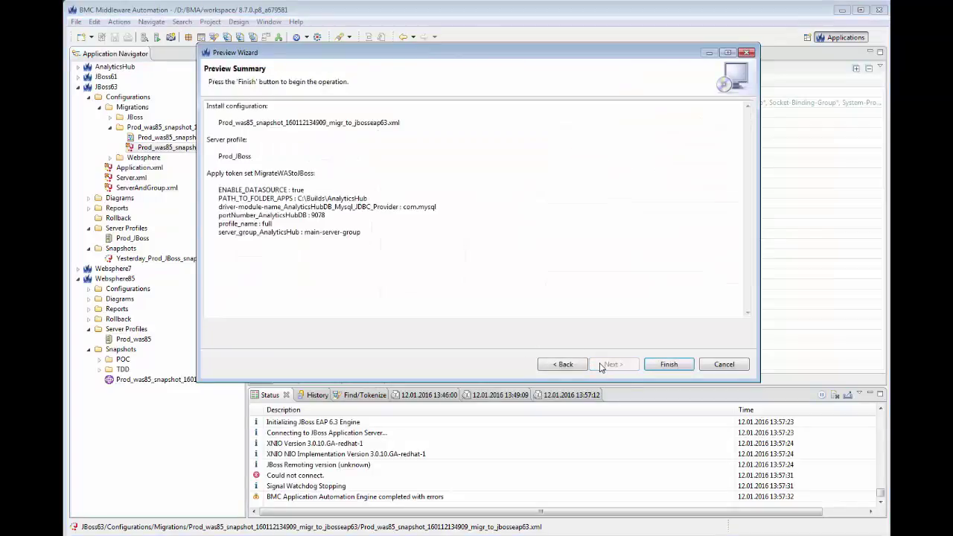
left_click(667, 364)
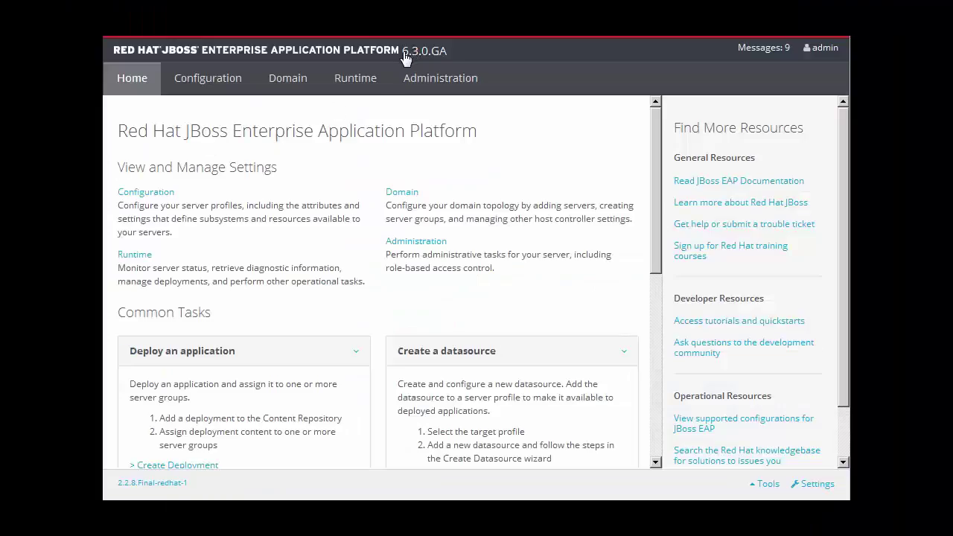
Confirm JDBC Datasources lists only ExampleDS, then check the empty Content Repository.
left_click(206, 83)
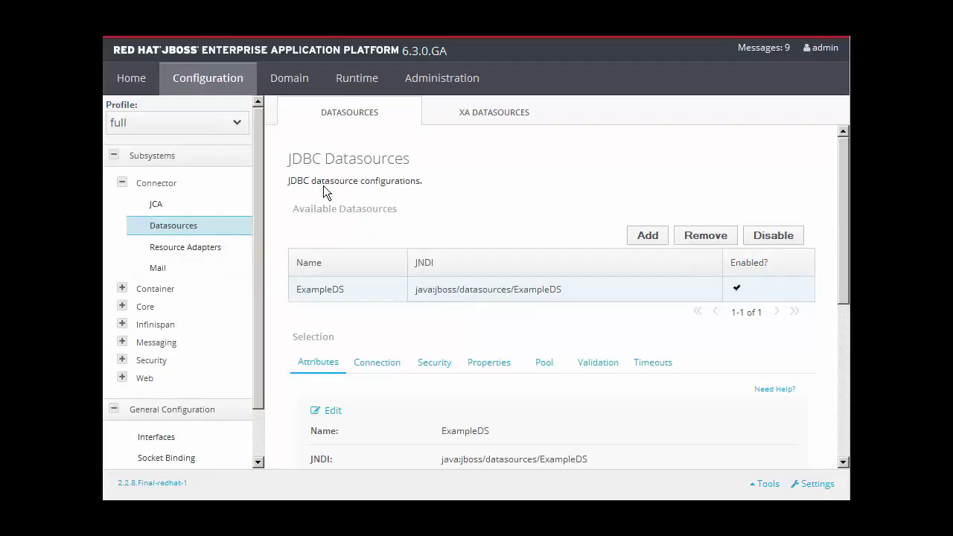
left_click(353, 83)
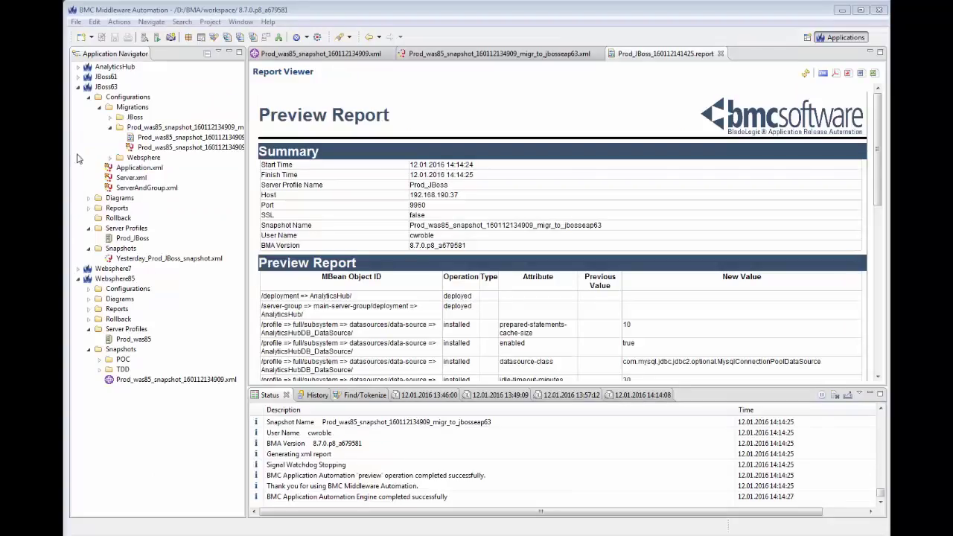
Install the migrated jbosseap63 configuration on Prod_JBoss with Informational logging level.
left_click(187, 147)
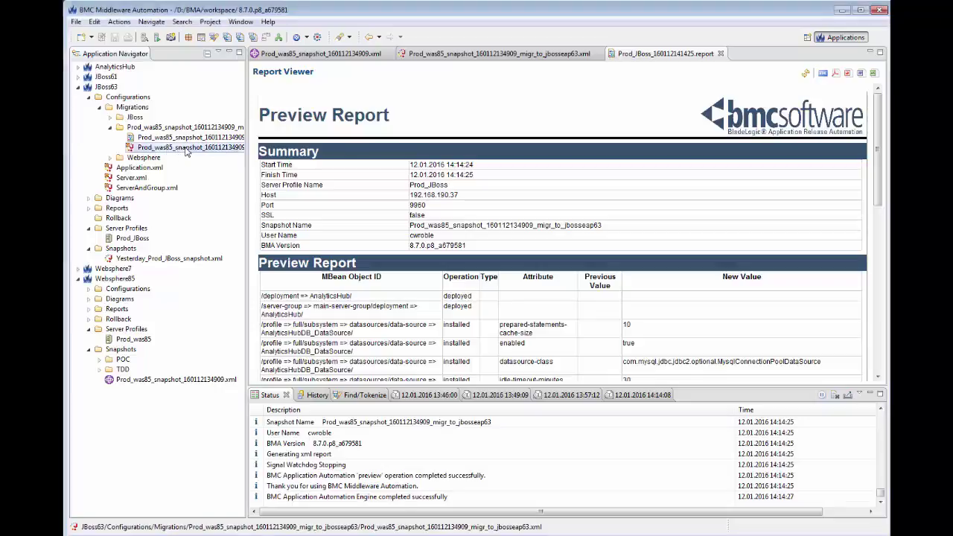
right_click(188, 147)
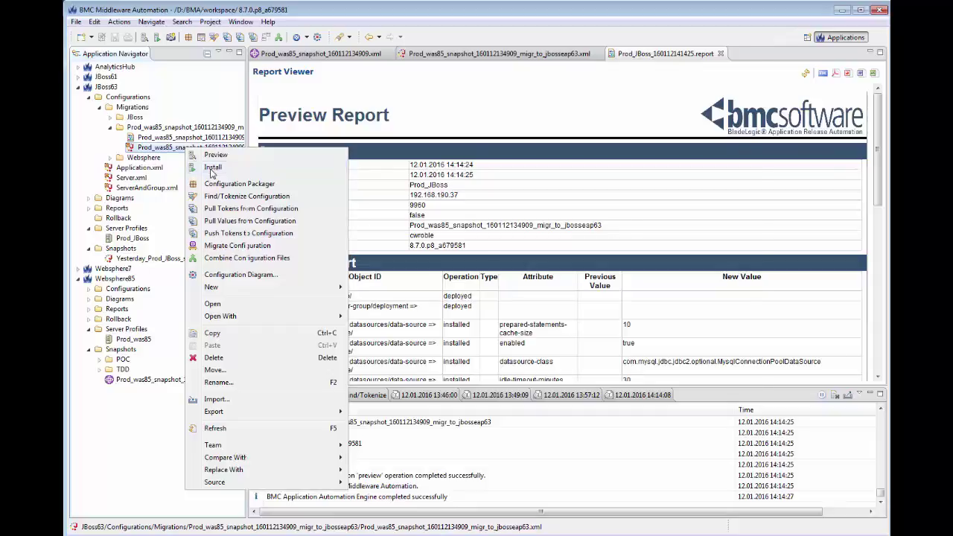
left_click(213, 167)
left_click(246, 161)
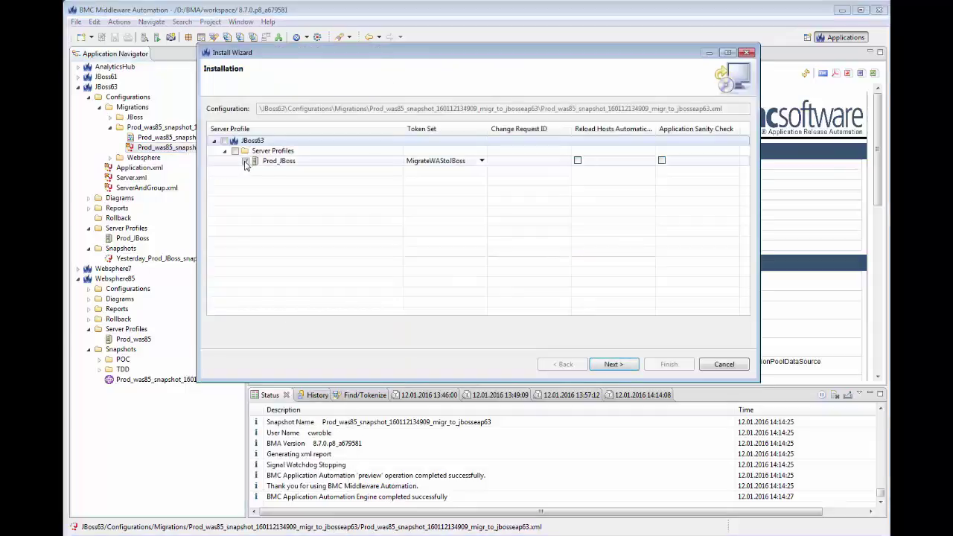
left_click(613, 364)
left_click(612, 363)
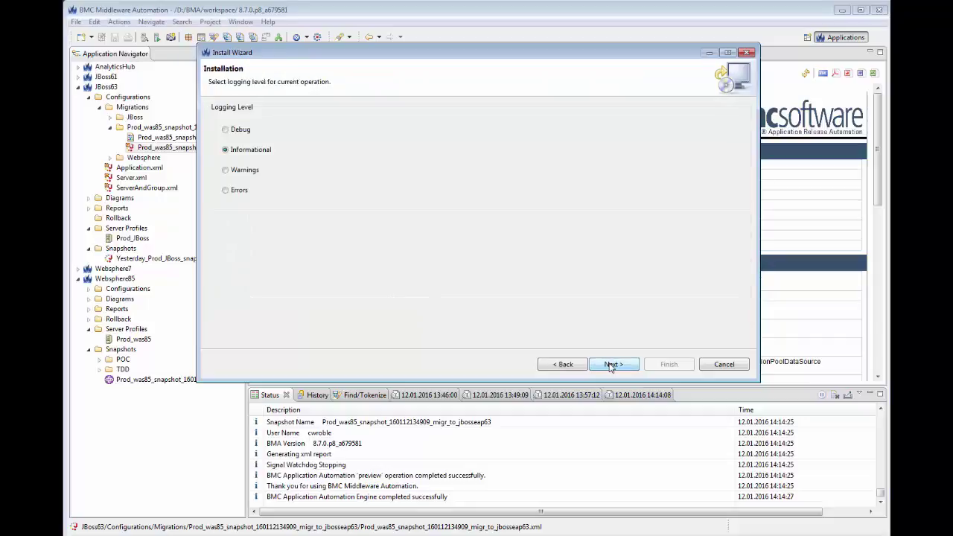
left_click(613, 364)
left_click(668, 364)
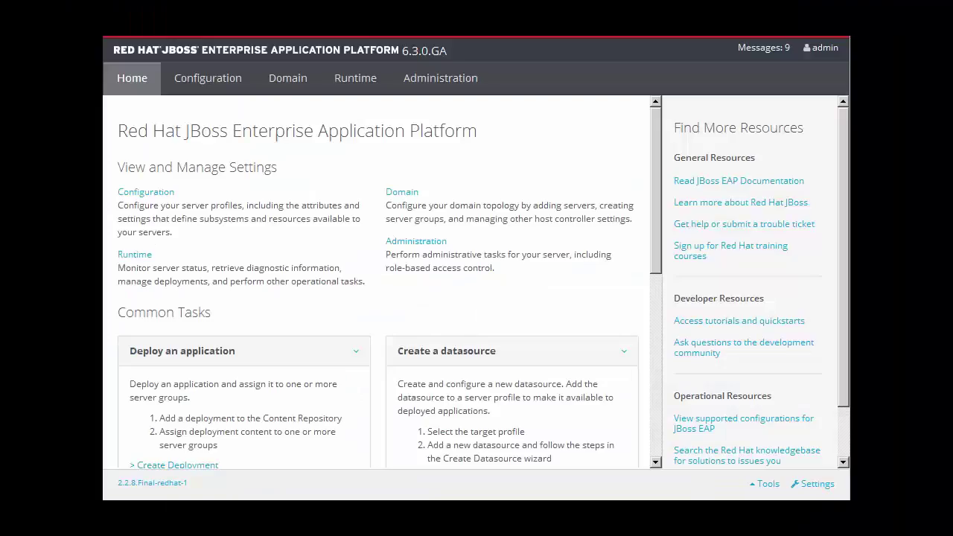
Open the datasource configuration and inspect AnalyticsHubDB_DataSource's attributes.
left_click(207, 79)
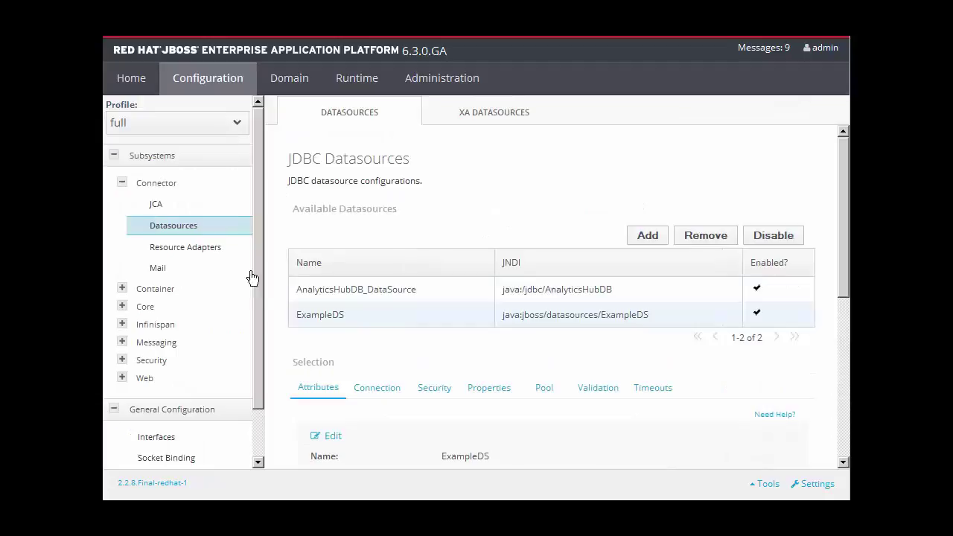
left_click(488, 295)
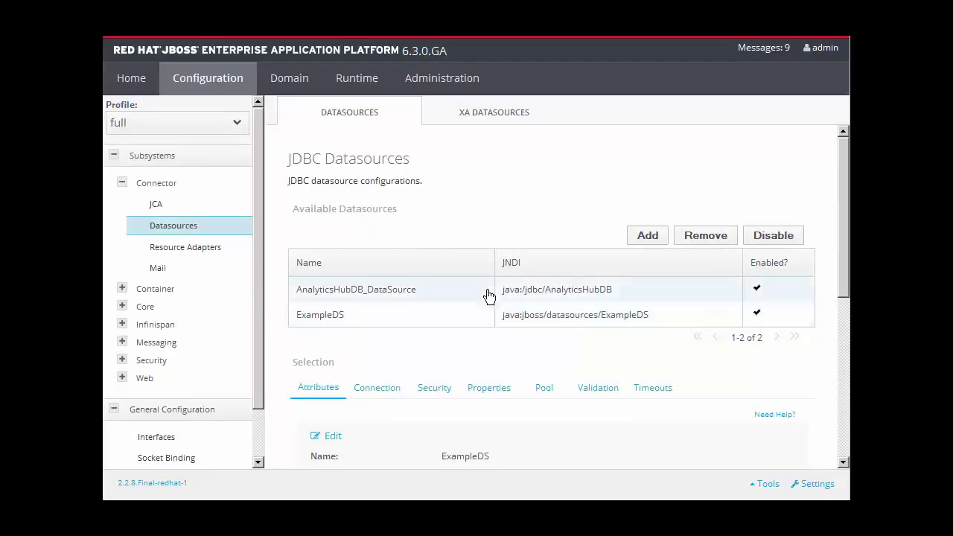
scroll(488, 295, "down", 5)
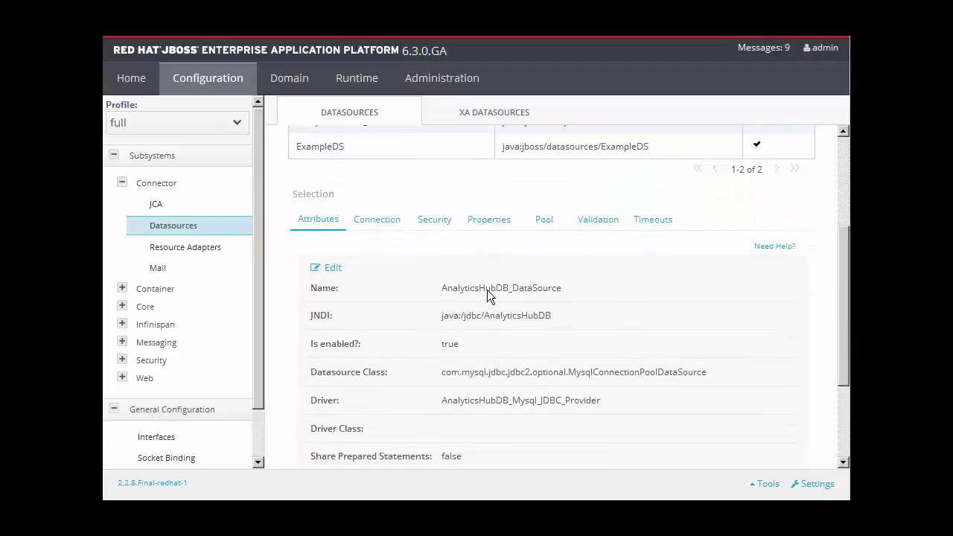
scroll(487, 289, "down", 2)
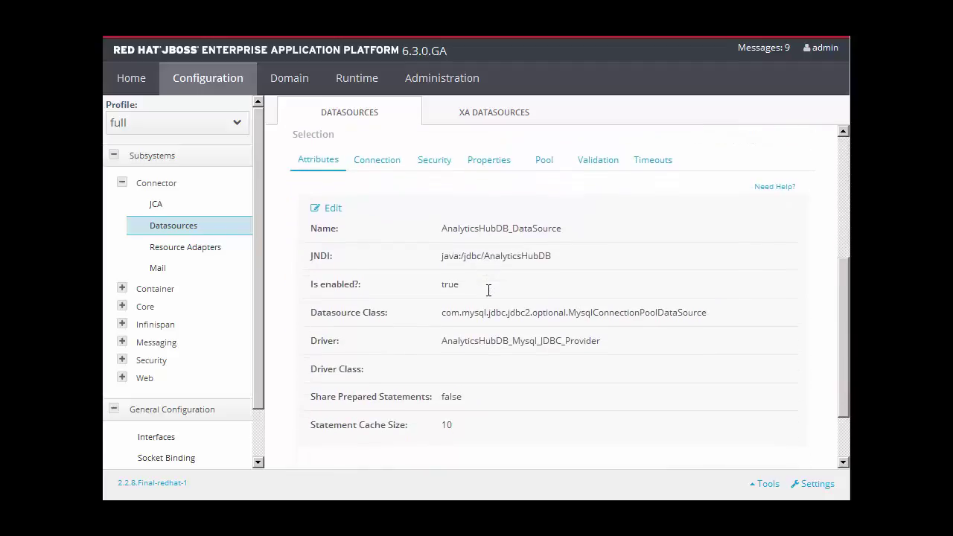
scroll(487, 289, "up", 5)
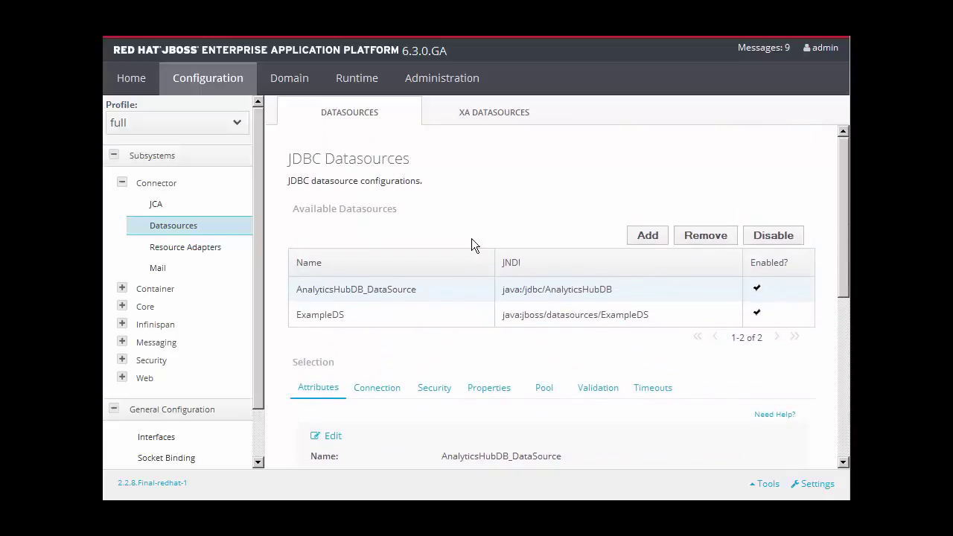
left_click(344, 78)
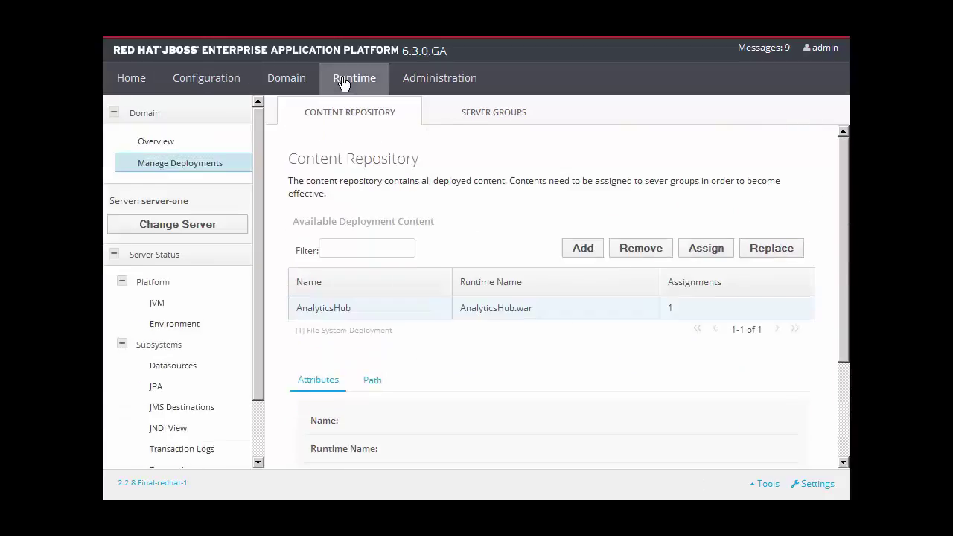